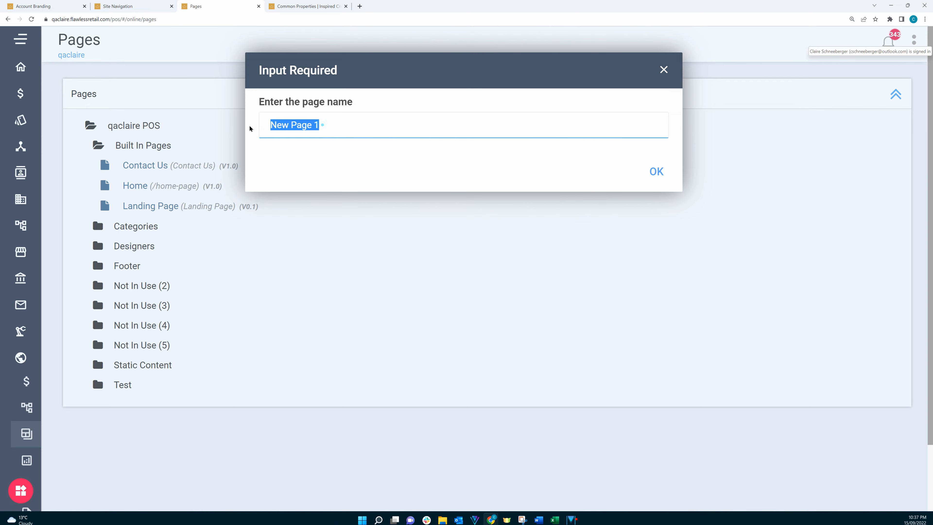
# Create a new page named Demo
pyautogui.write('Demo')
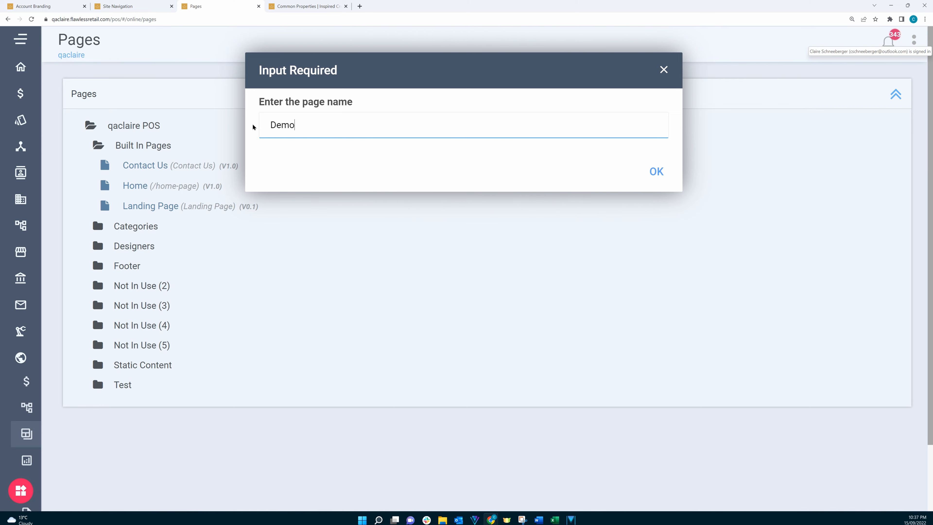
pyautogui.click(656, 175)
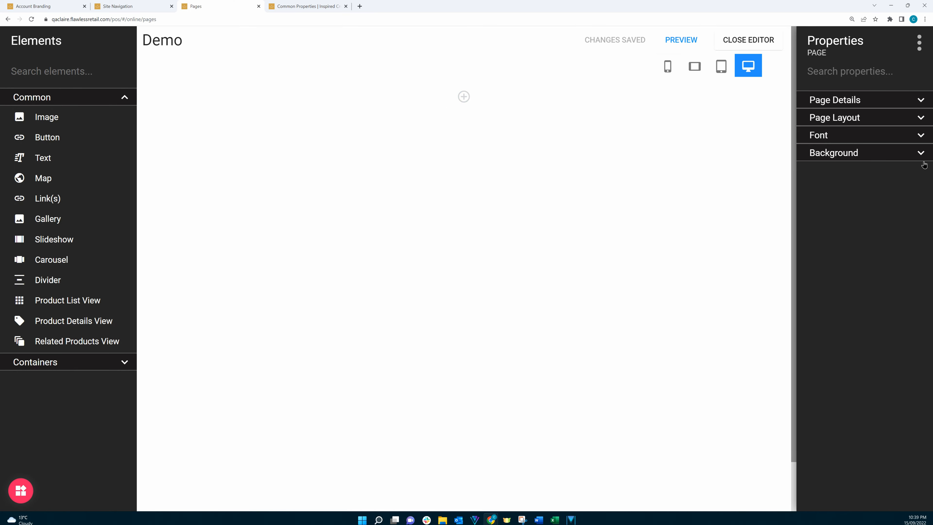
# Examine the page's Page Details and Page Layout width options
pyautogui.click(924, 99)
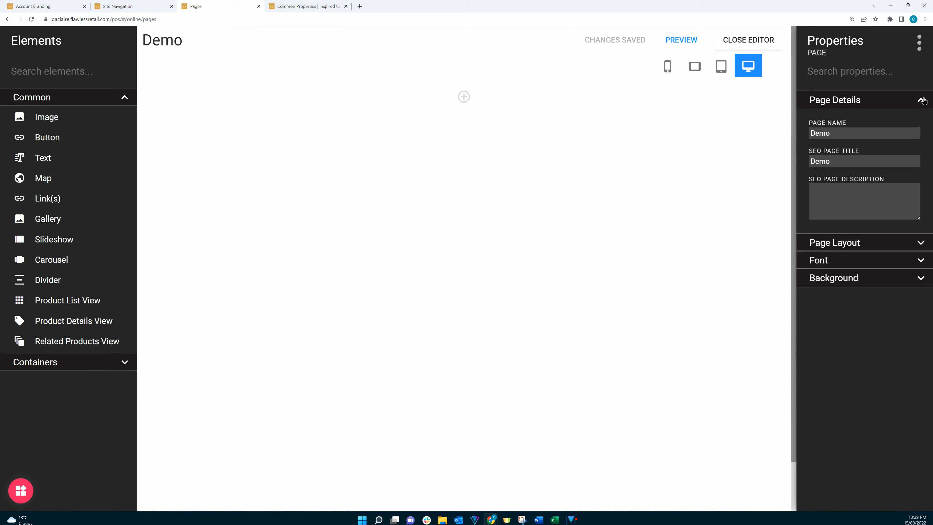
pyautogui.click(923, 99)
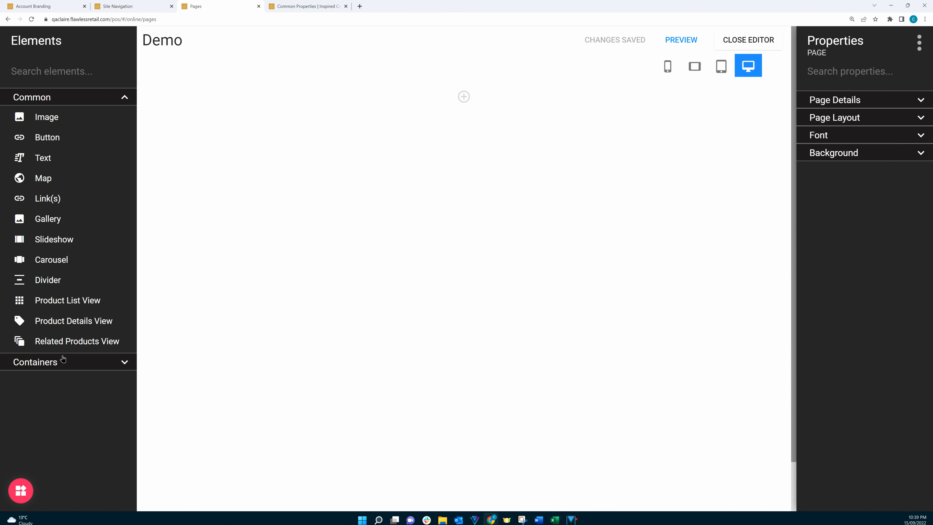
pyautogui.click(917, 122)
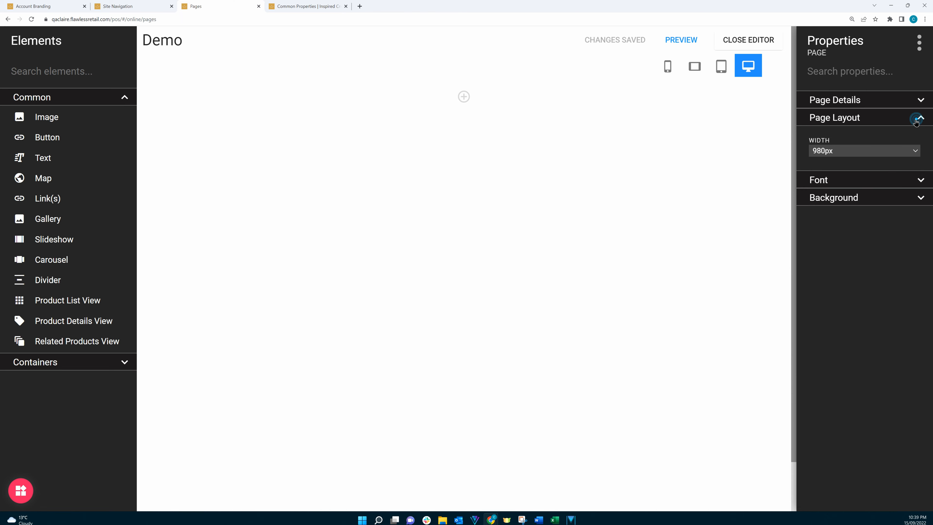
pyautogui.click(915, 152)
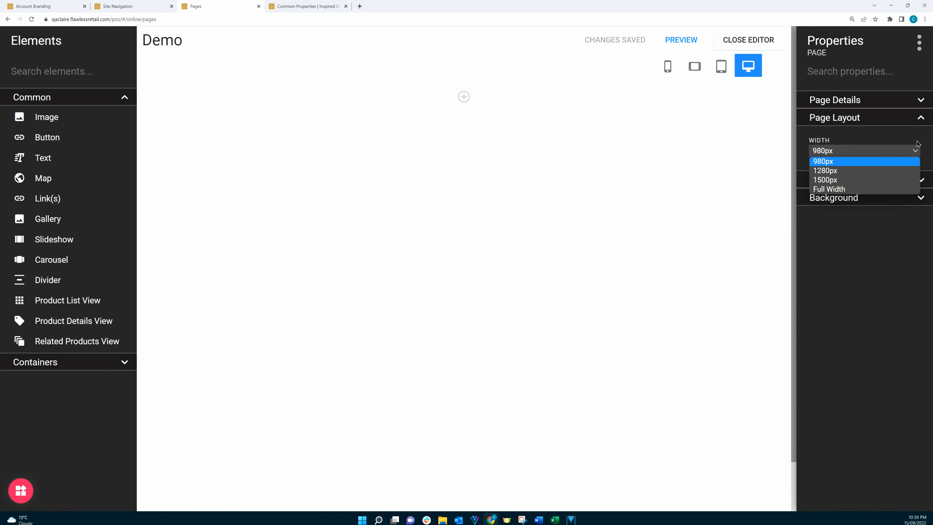
pyautogui.click(922, 118)
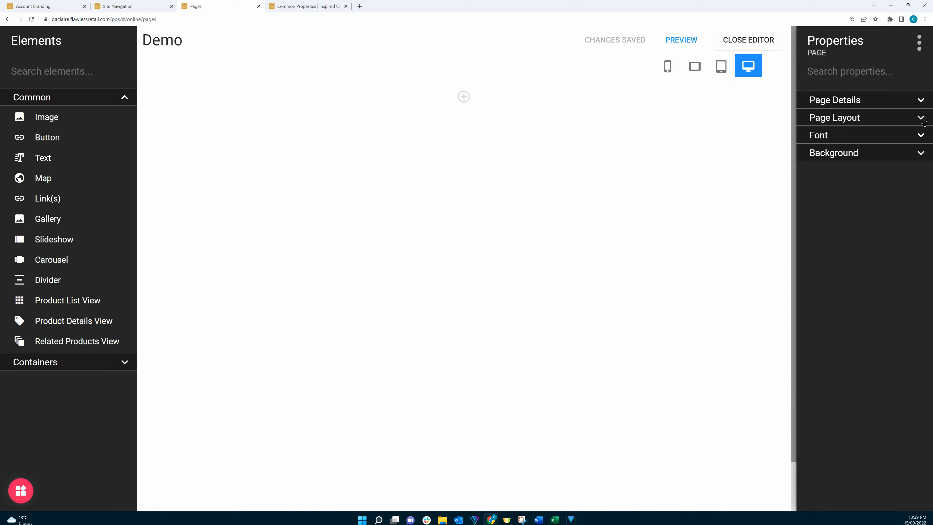
# Add a new row to the page and set its row sizing width to Stretch Content Container
pyautogui.click(464, 96)
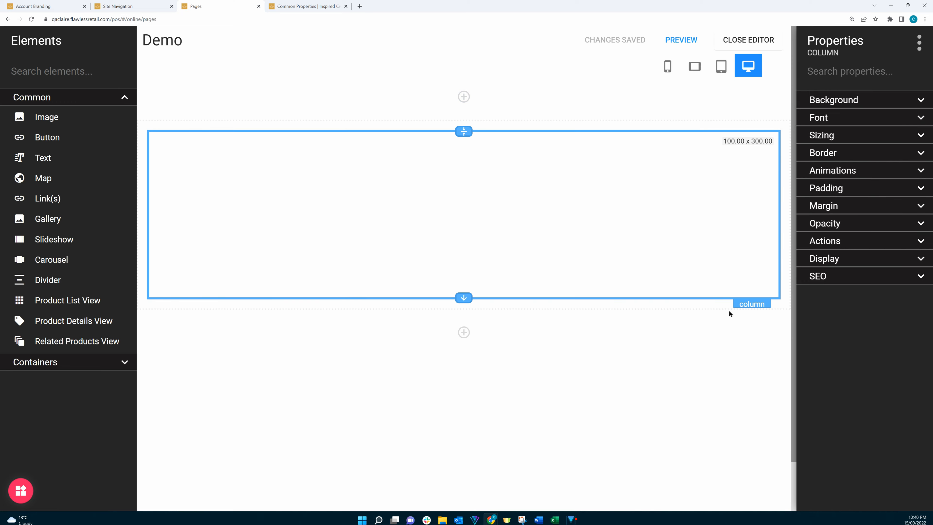
pyautogui.click(708, 308)
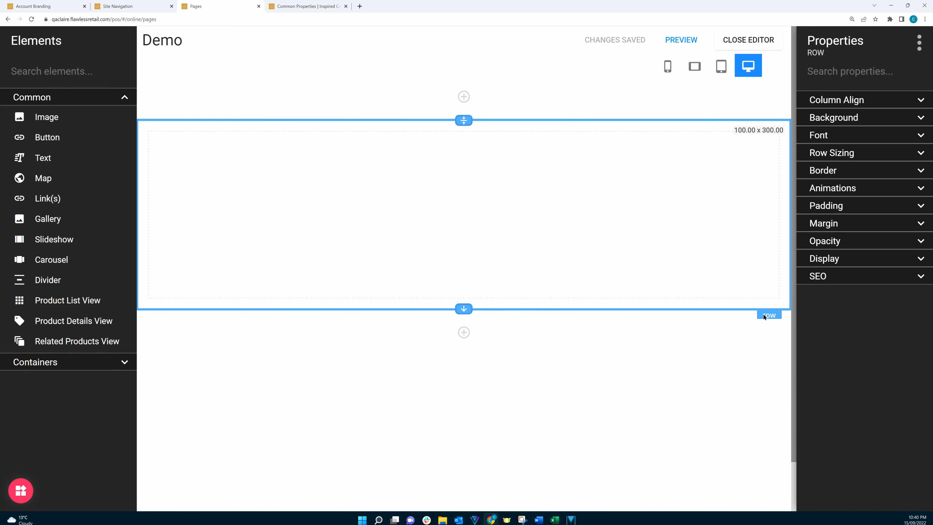
pyautogui.click(921, 154)
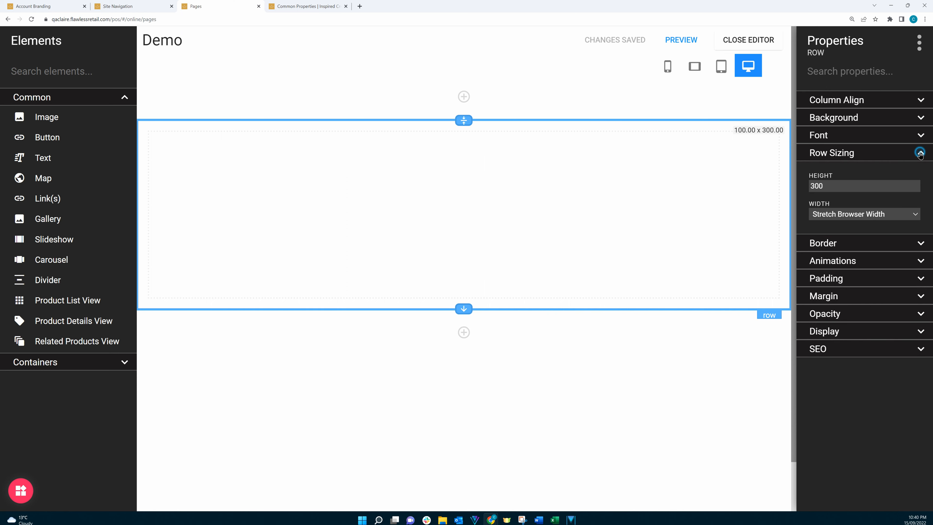
pyautogui.click(895, 217)
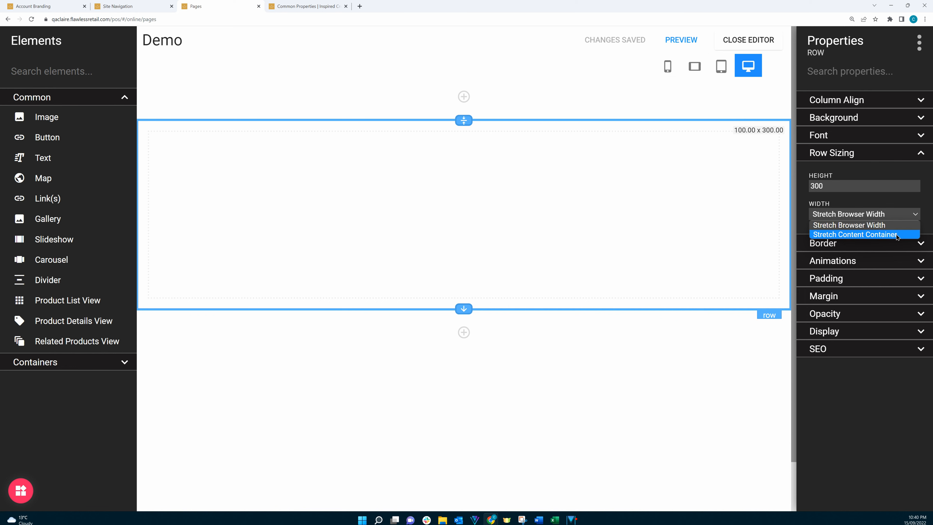
pyautogui.click(896, 234)
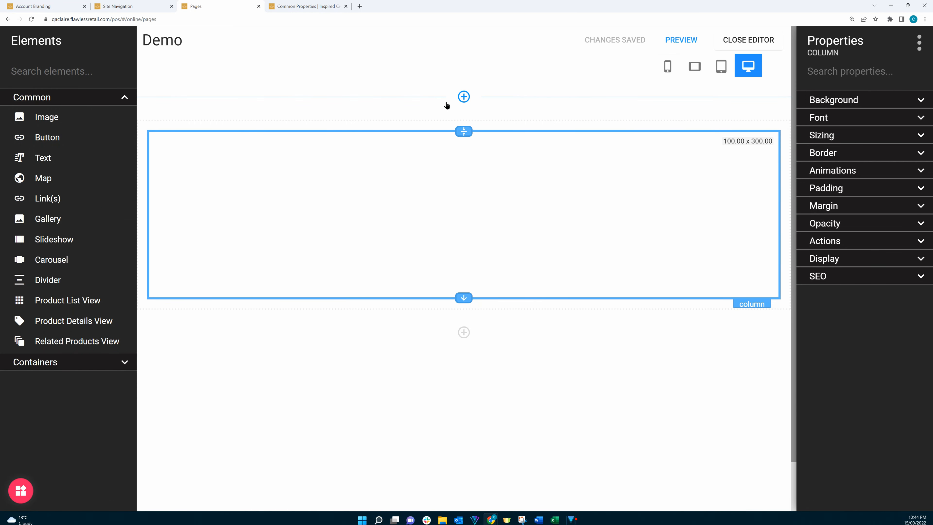
# Add two more columns to the right of the row's column, giving three columns
pyautogui.click(712, 305)
pyautogui.click(715, 296)
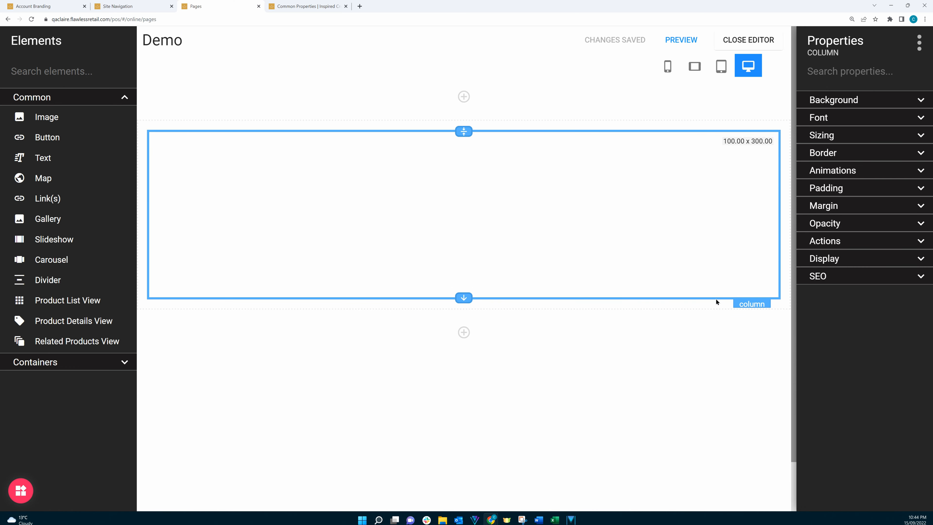
pyautogui.rightClick(751, 304)
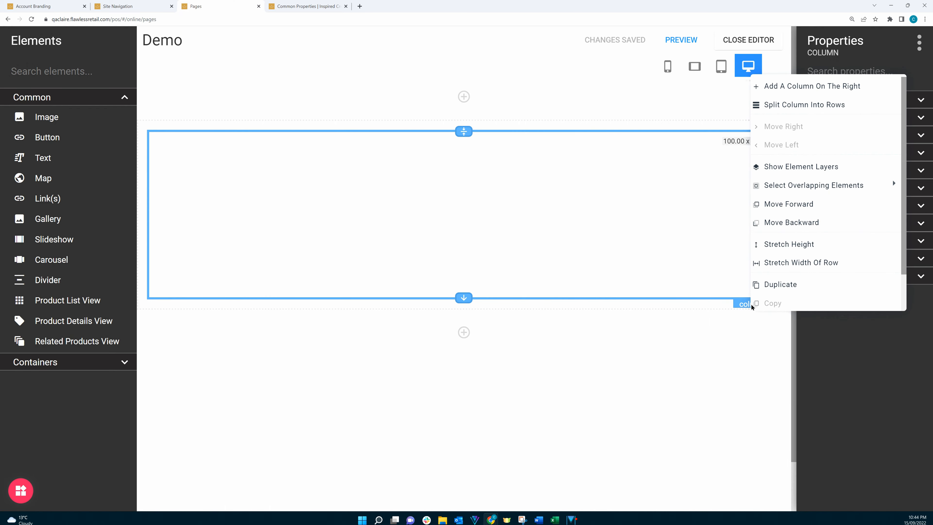
pyautogui.click(813, 88)
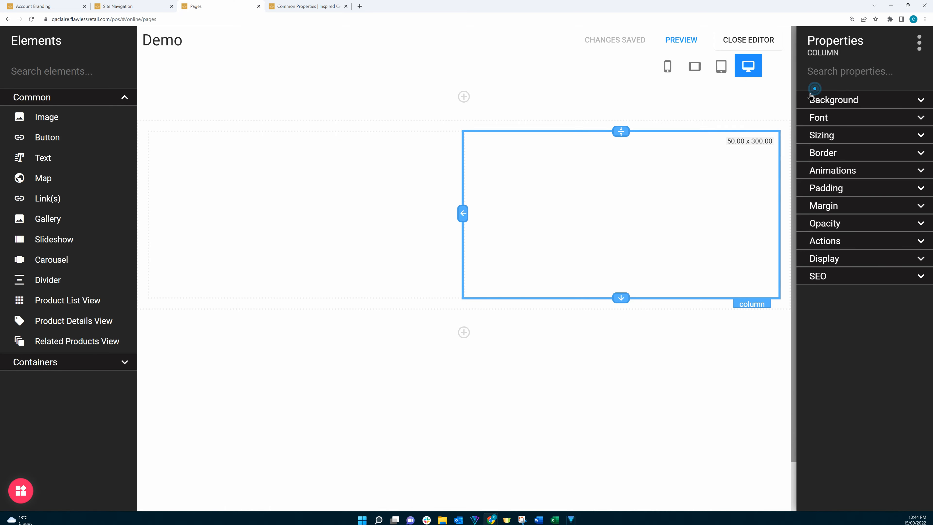
pyautogui.rightClick(750, 303)
pyautogui.click(796, 84)
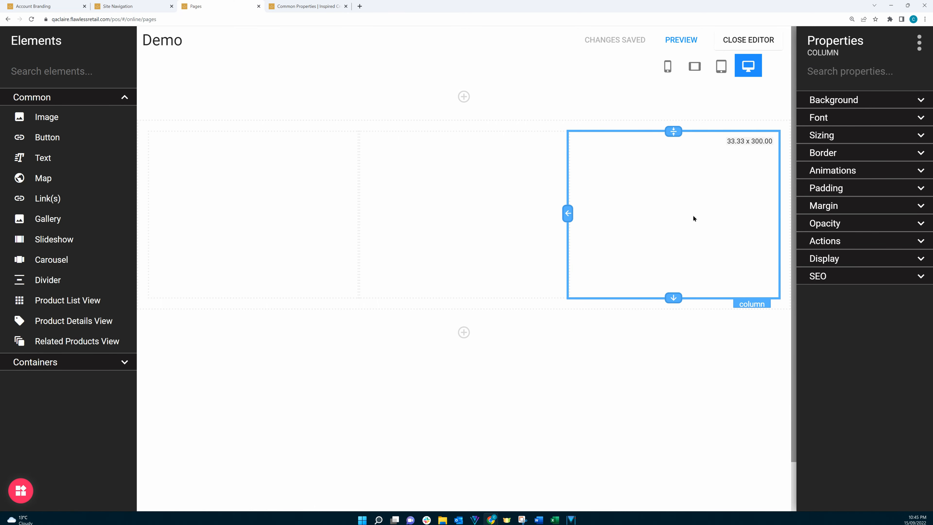
# Split the first column into rows and add two more column rows below, giving four stacked rows
pyautogui.click(290, 157)
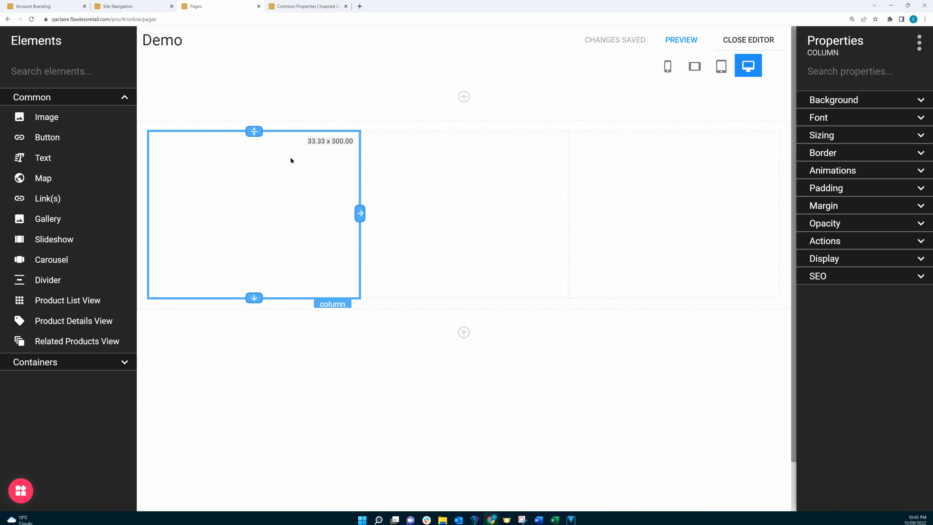
pyautogui.rightClick(334, 306)
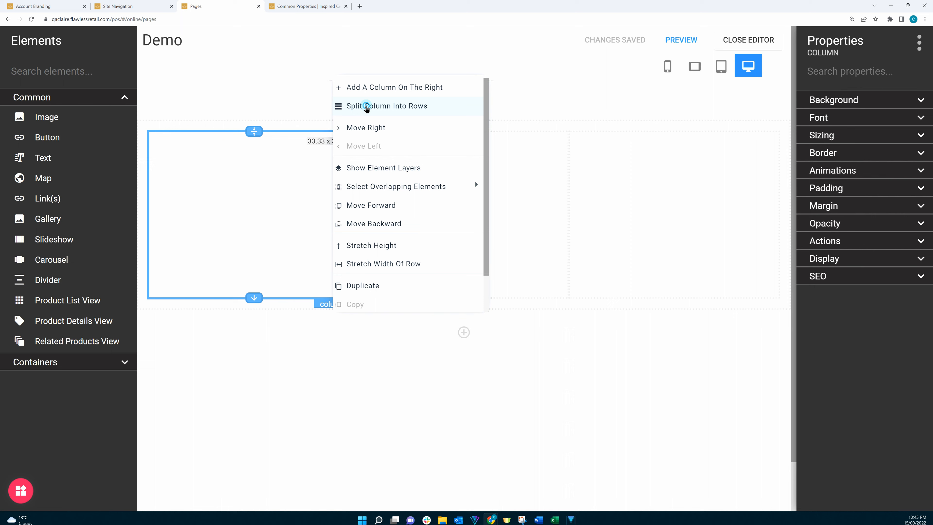
pyautogui.click(366, 106)
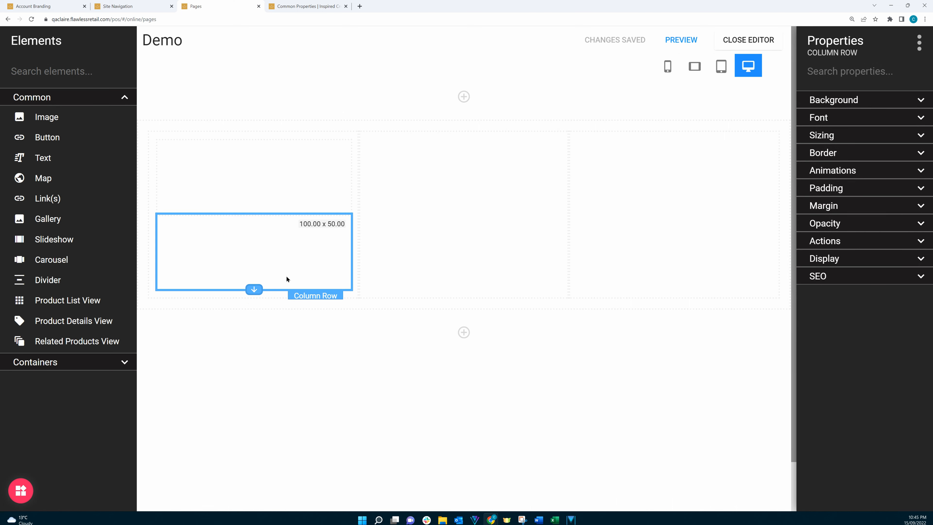
pyautogui.rightClick(310, 296)
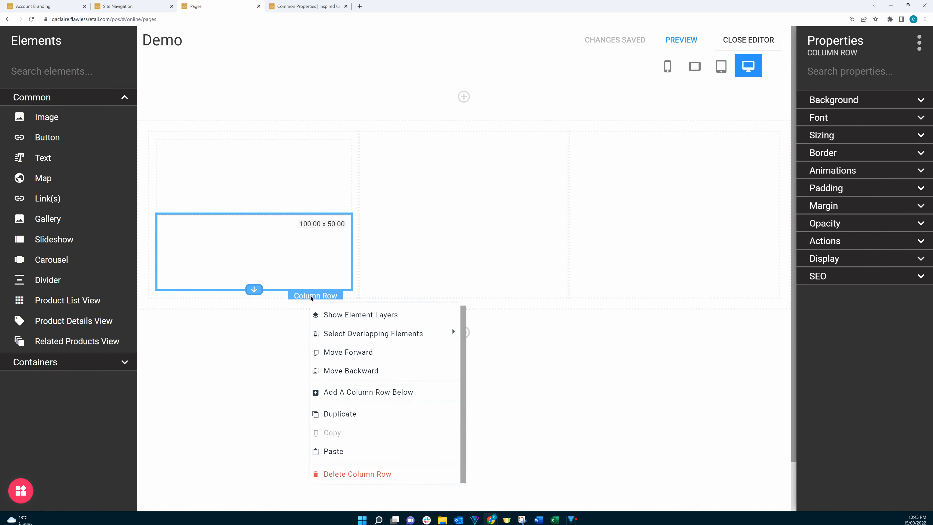
pyautogui.click(362, 394)
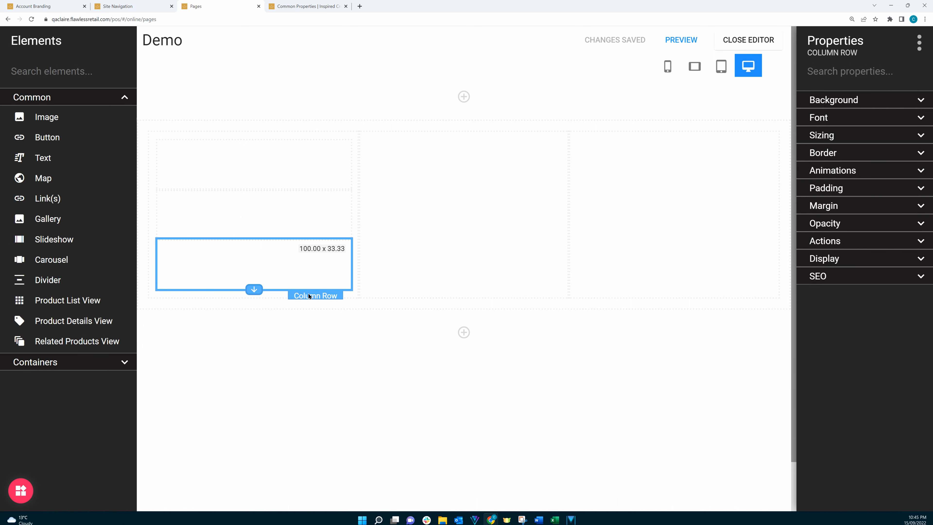
pyautogui.rightClick(308, 295)
pyautogui.click(353, 389)
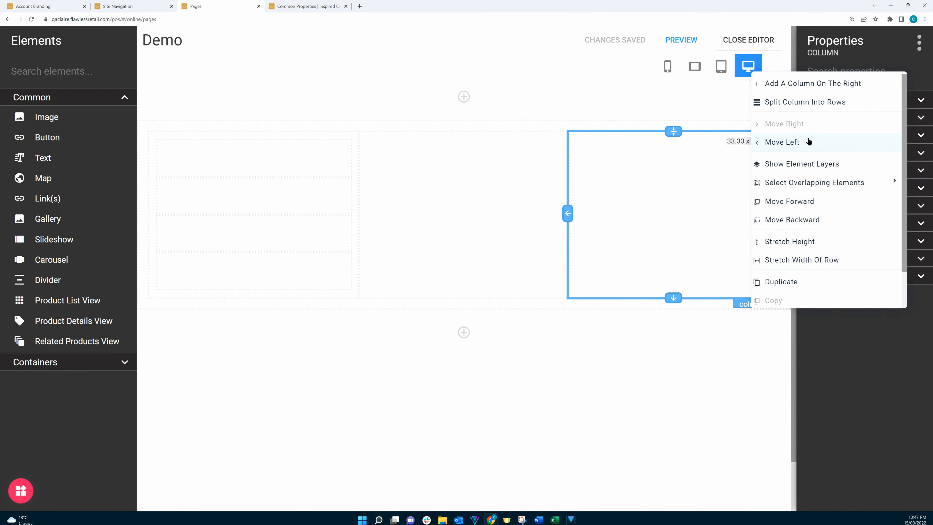
# Move the last column one position left, then back to the right
pyautogui.click(809, 142)
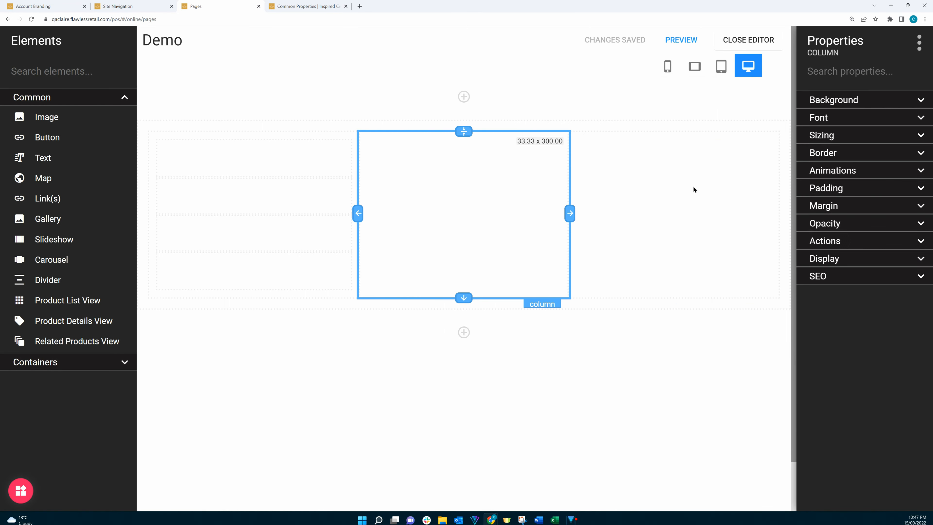
pyautogui.rightClick(549, 305)
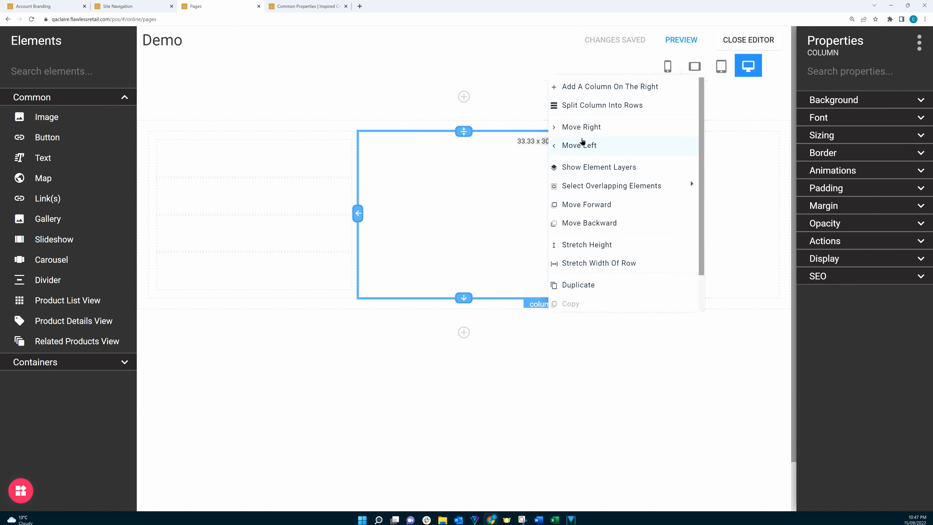
pyautogui.click(579, 129)
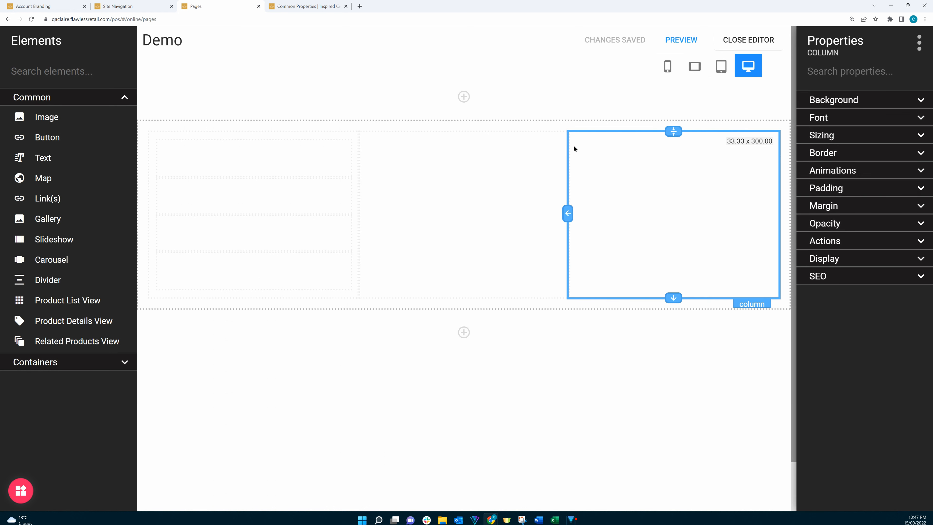
# Add a second row below and move the three-column row down beneath it
pyautogui.click(464, 332)
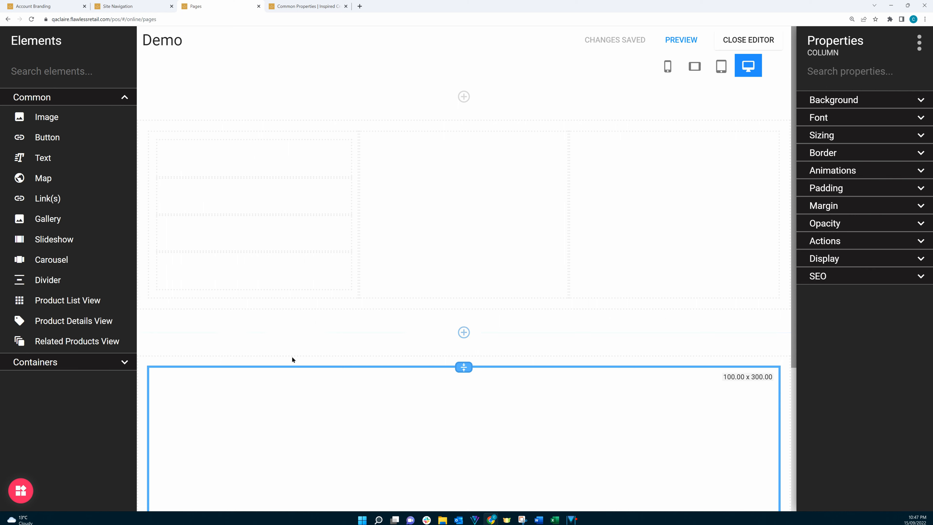
pyautogui.click(718, 302)
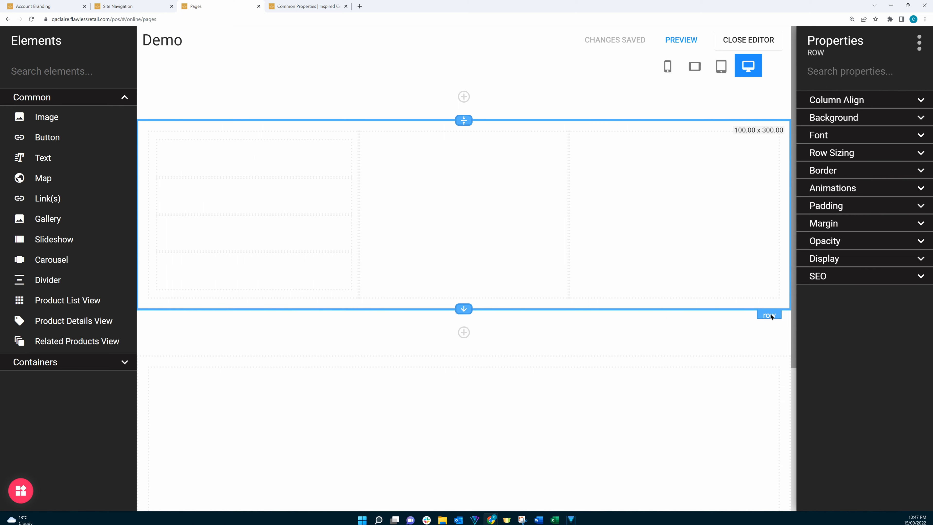
pyautogui.click(770, 315)
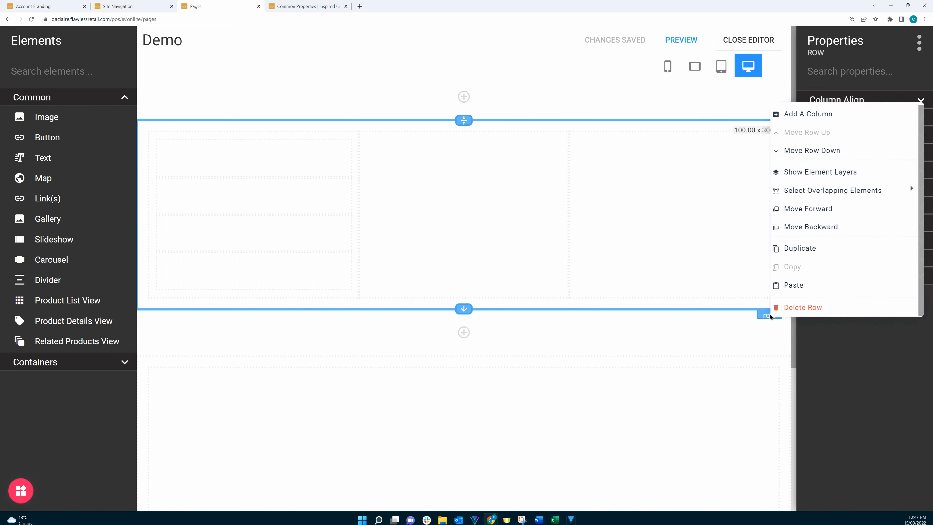
pyautogui.click(796, 156)
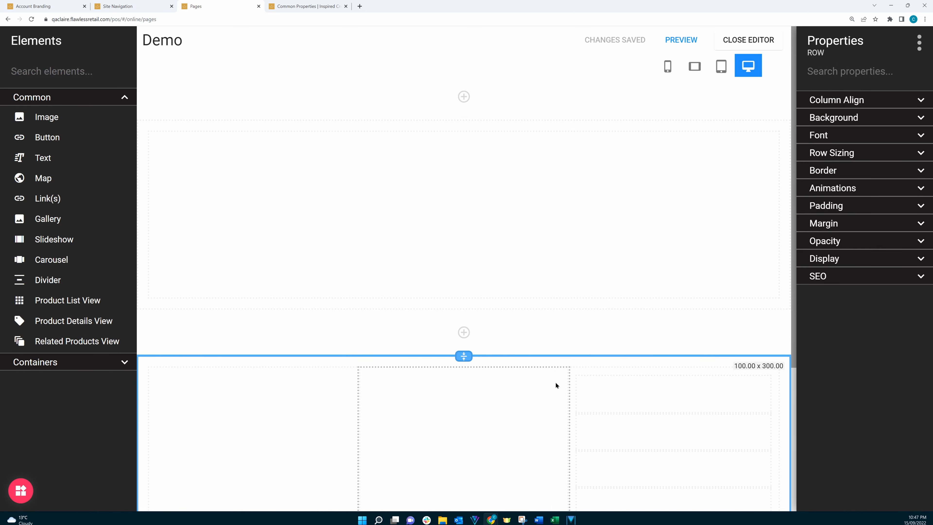
# Move the three-column row back up above the new row
pyautogui.click(765, 348)
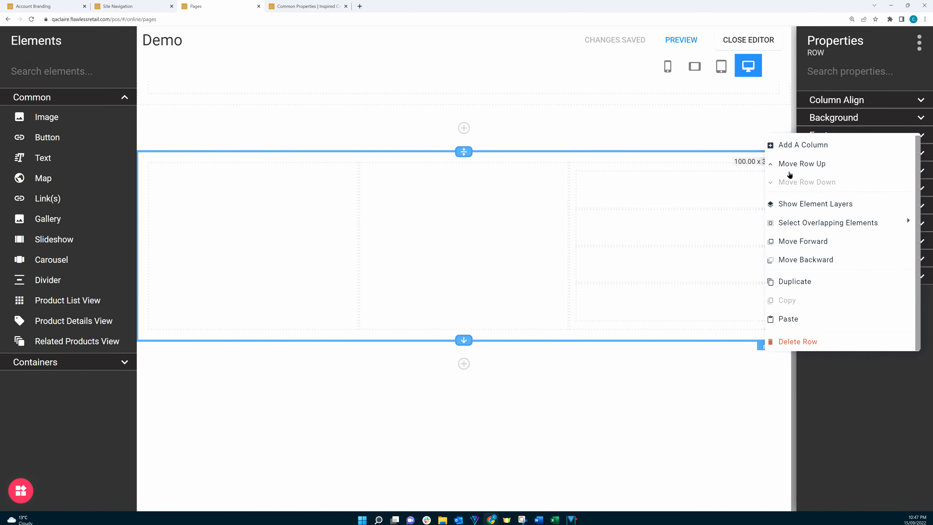
pyautogui.click(787, 164)
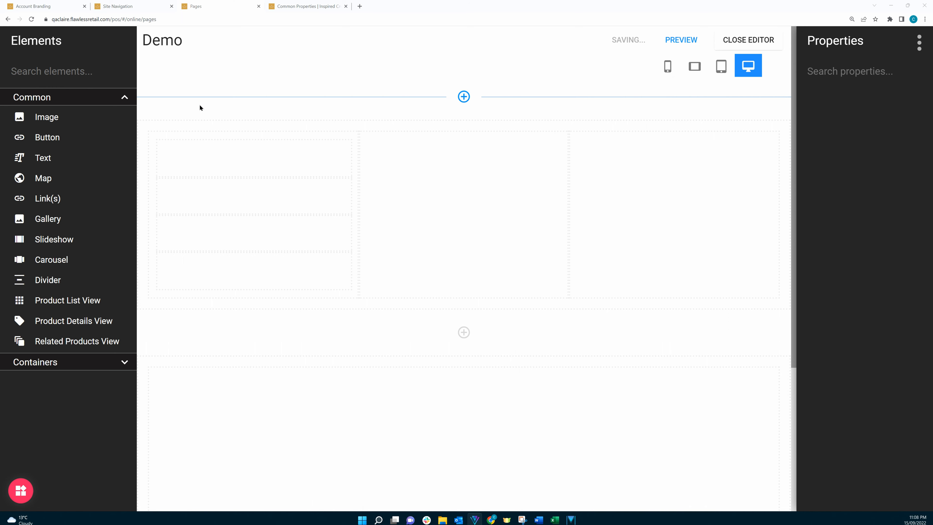
# Place a Button element in the middle column of the three-column row
pyautogui.moveTo(60, 141); pyautogui.dragTo(429, 169)
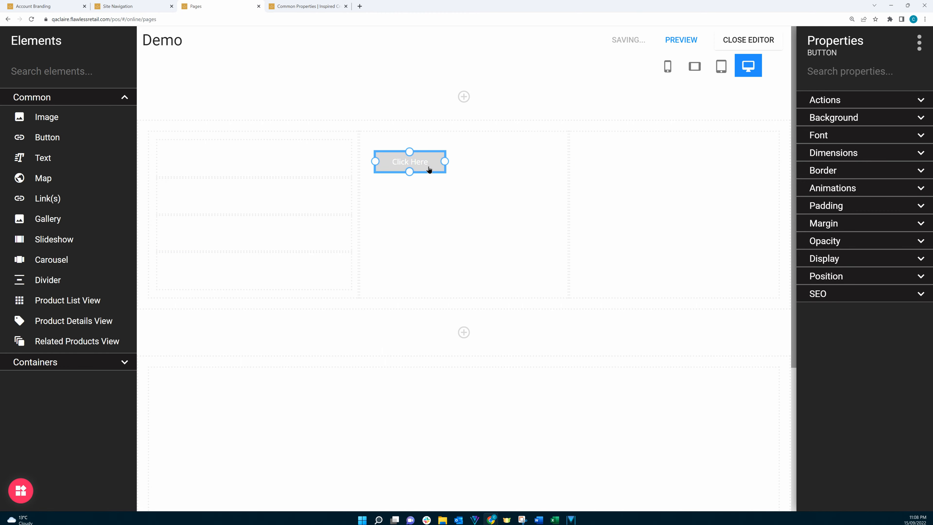
# Delete the three-column row containing the button
pyautogui.click(570, 285)
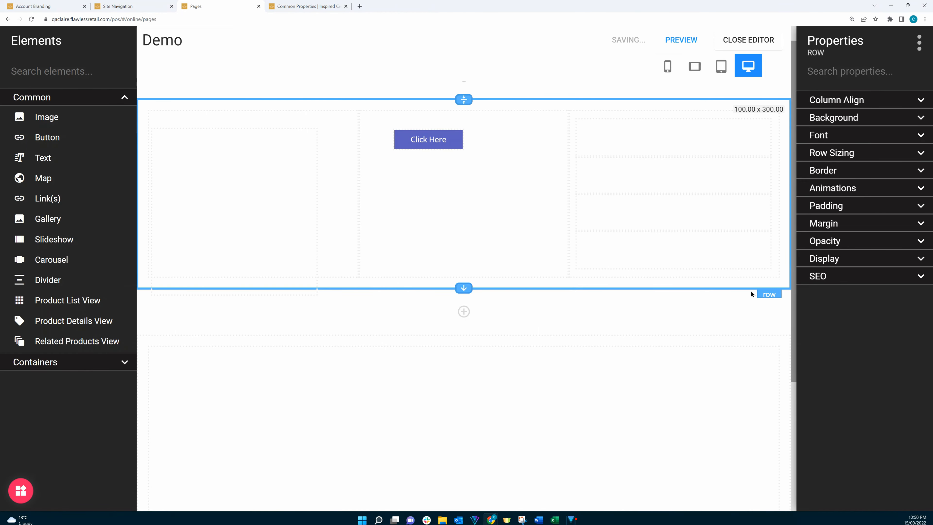
pyautogui.click(771, 294)
pyautogui.click(794, 291)
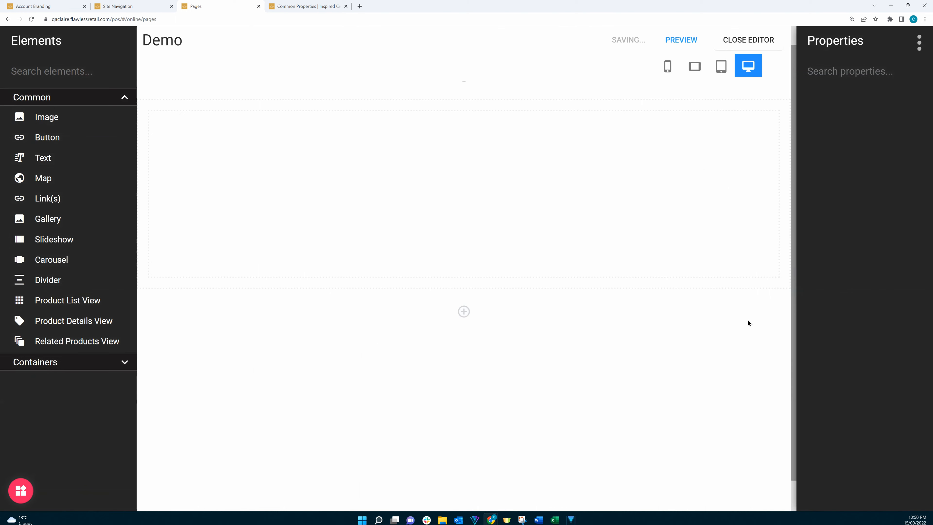
pyautogui.click(716, 291)
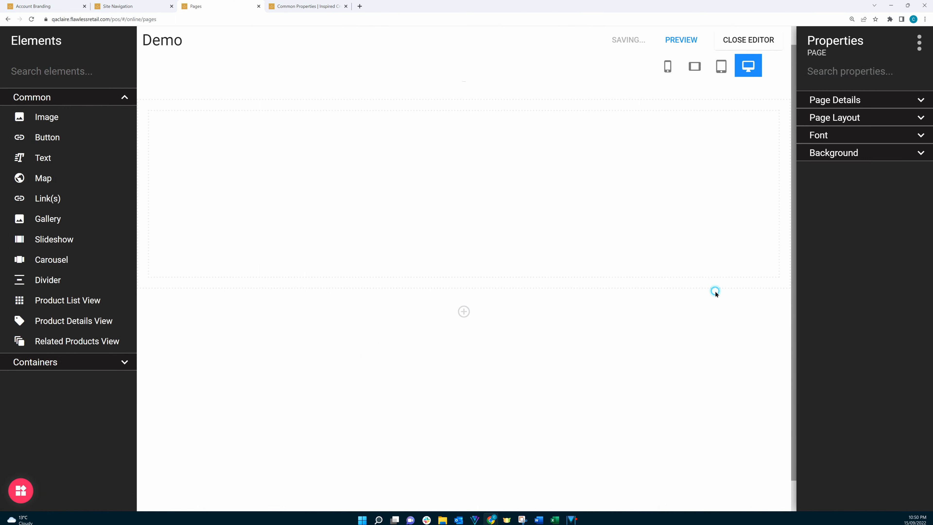
# Select the remaining row's column and give it a green colour background for the large desktop view
pyautogui.click(584, 184)
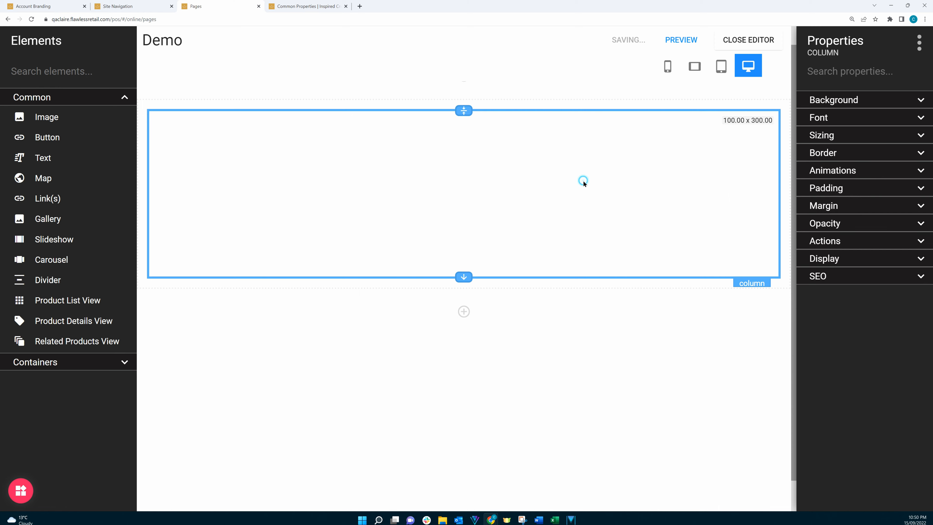
pyautogui.click(824, 103)
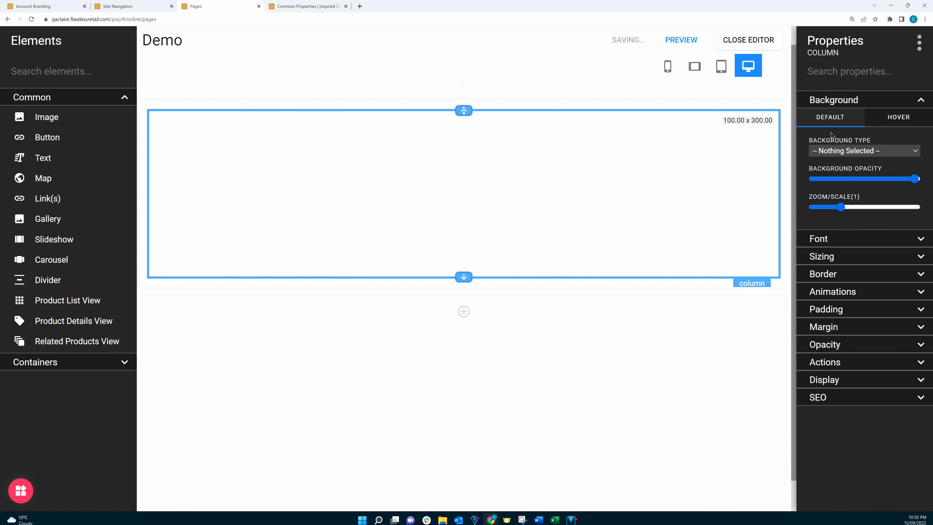
pyautogui.click(833, 151)
pyautogui.click(820, 181)
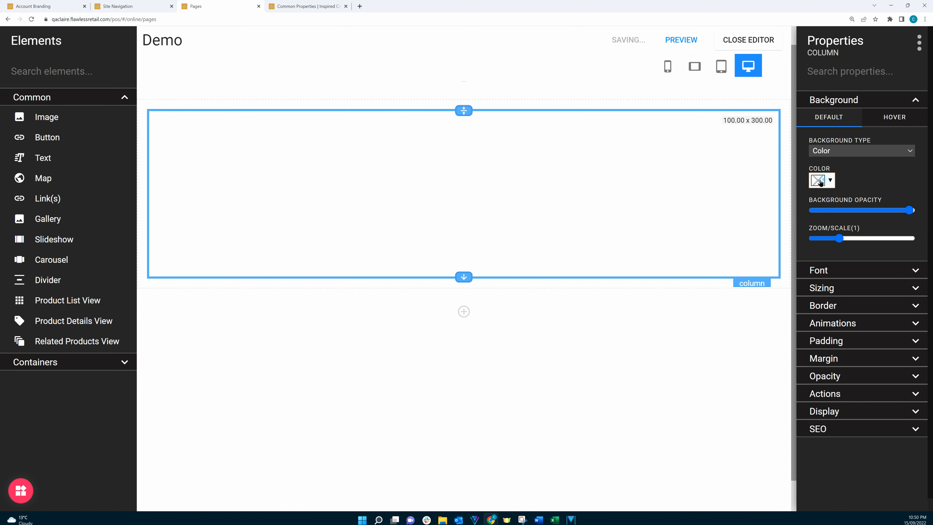
pyautogui.click(820, 181)
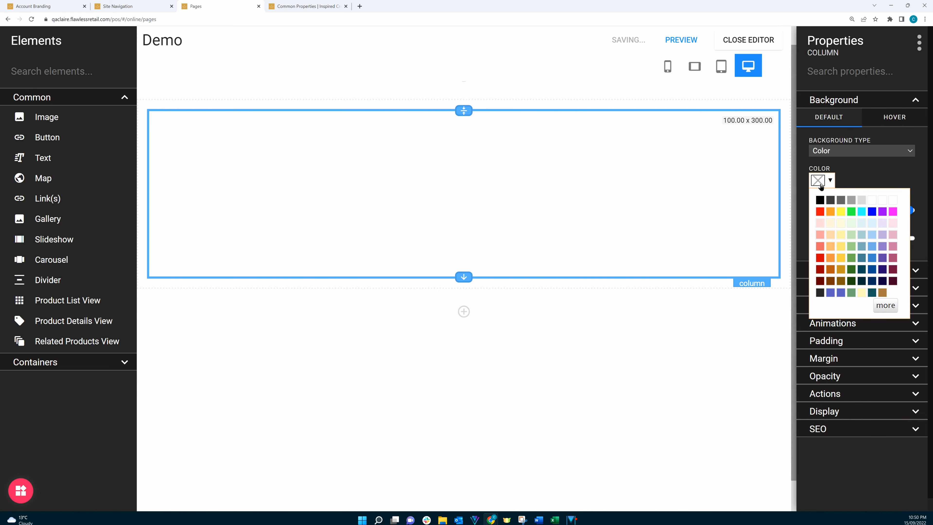
pyautogui.click(851, 211)
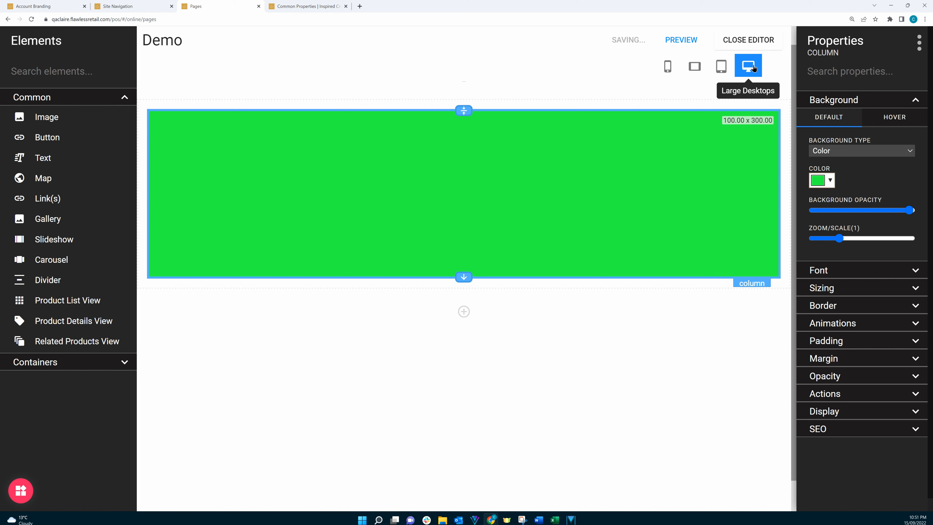
# Switch to the tablet view and set the column's background colour to yellow
pyautogui.click(722, 66)
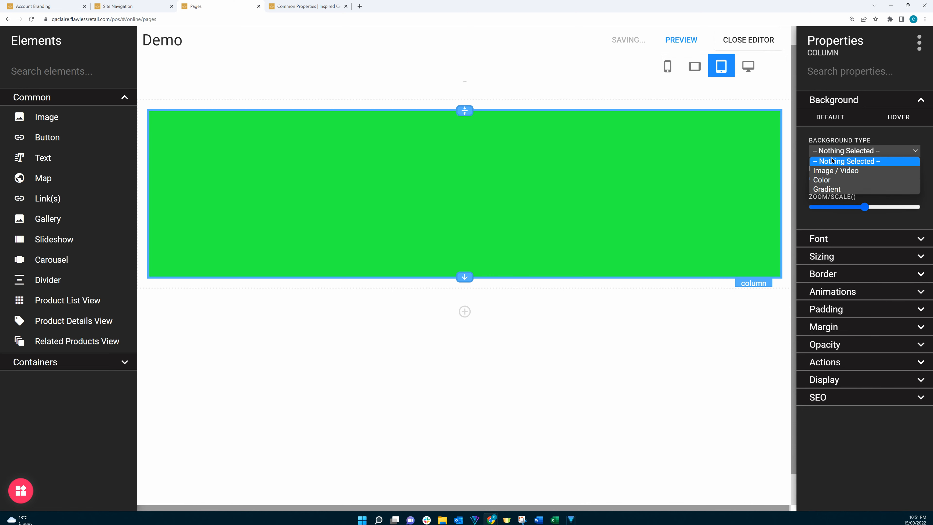
pyautogui.click(823, 180)
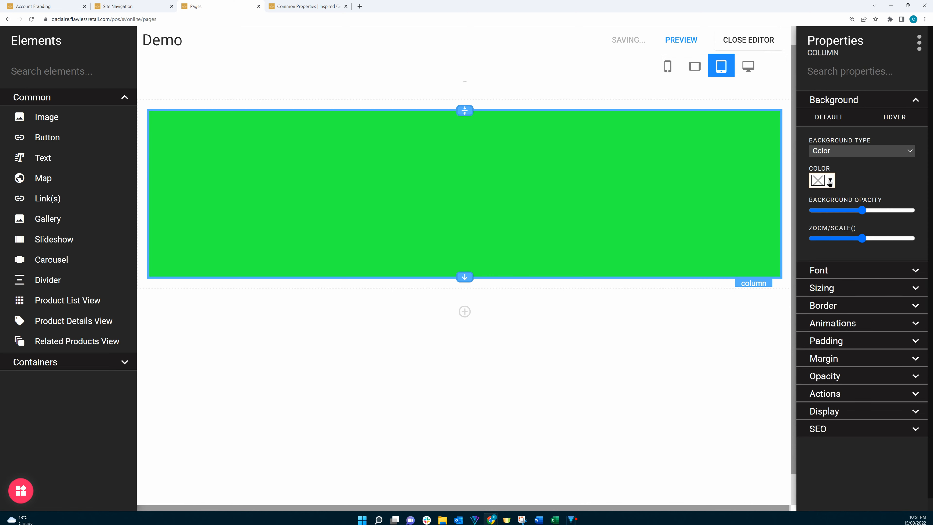
pyautogui.click(825, 186)
pyautogui.click(840, 212)
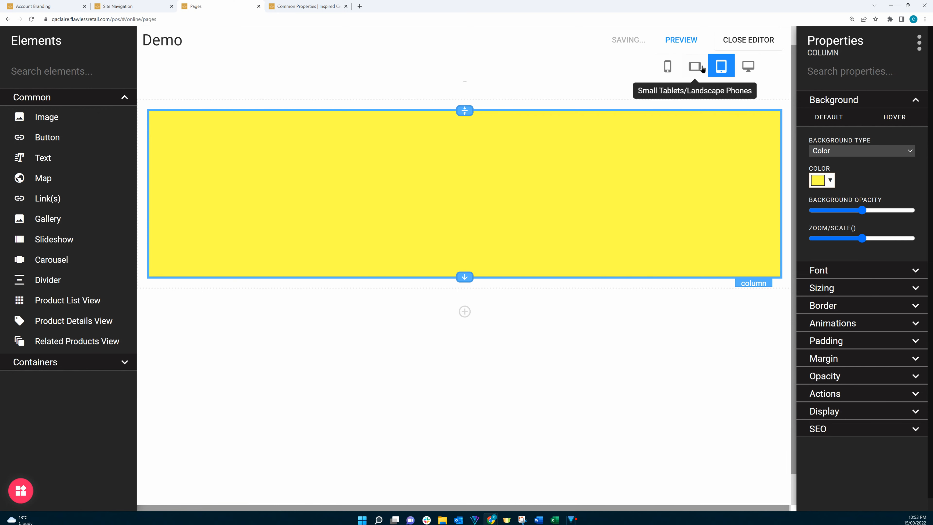
# Switch to the small tablets/landscape phones view and set the column's background colour to cyan
pyautogui.click(703, 68)
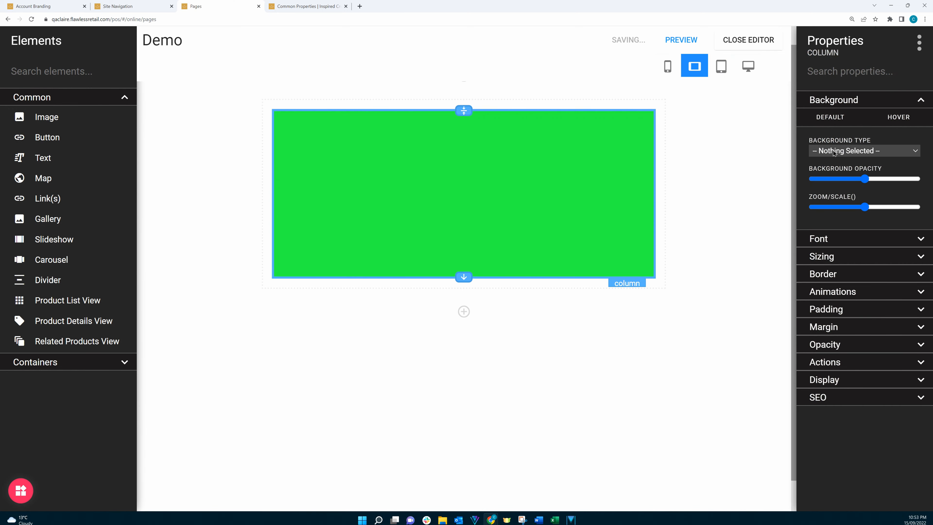
pyautogui.click(834, 152)
pyautogui.click(830, 182)
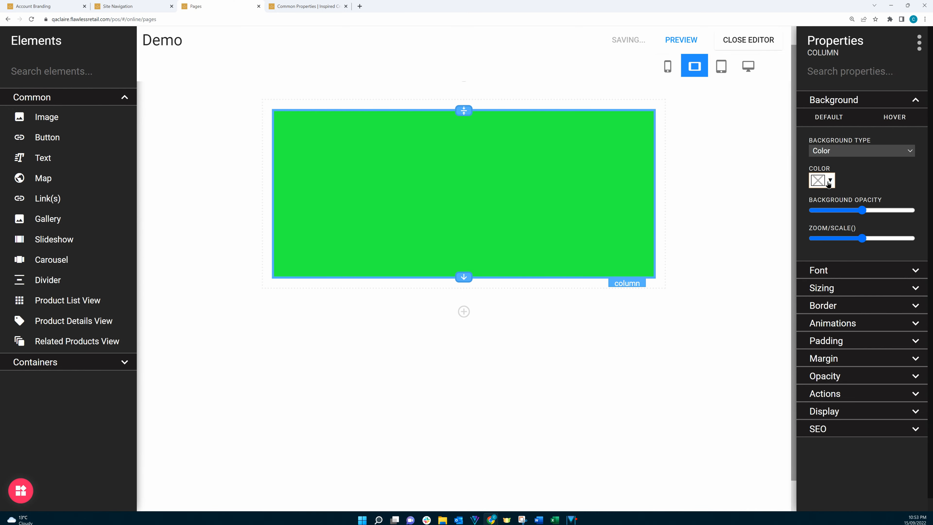
pyautogui.click(829, 183)
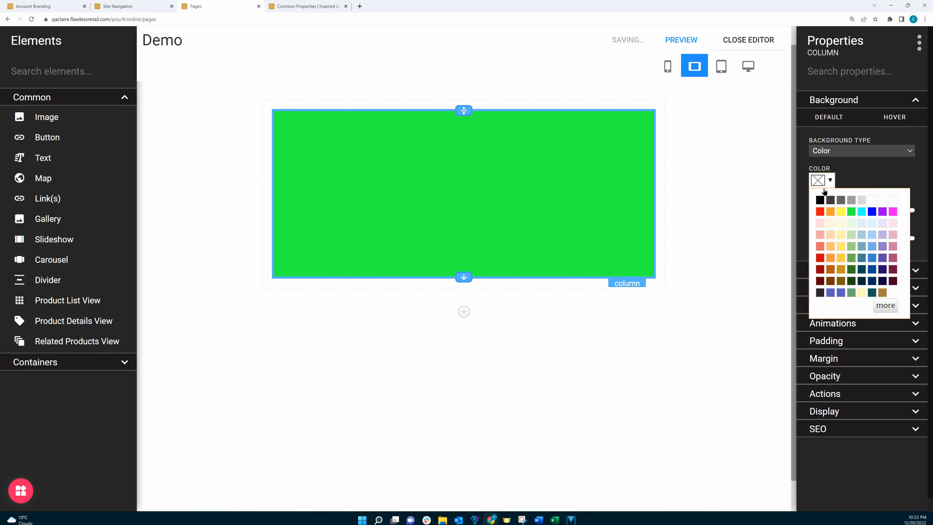
pyautogui.click(863, 216)
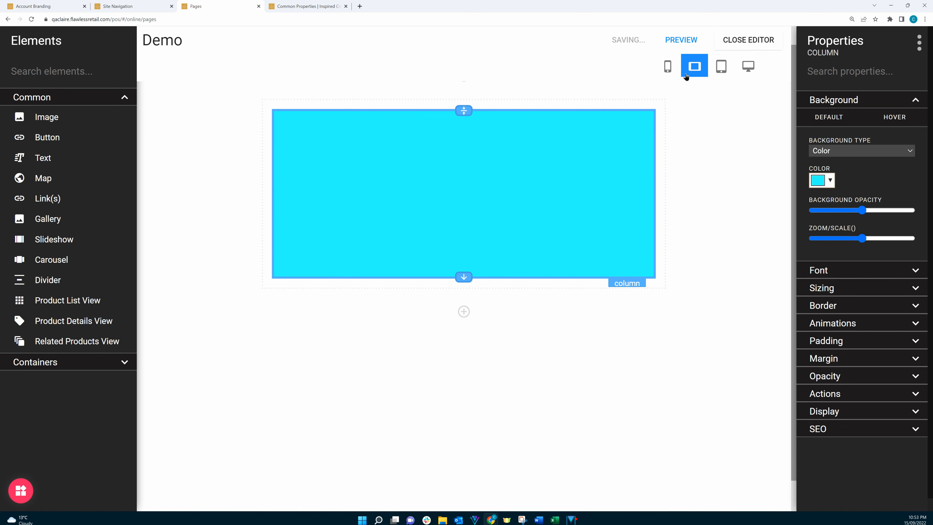
# Switch to the phone view and set the column's background colour to orange
pyautogui.click(668, 66)
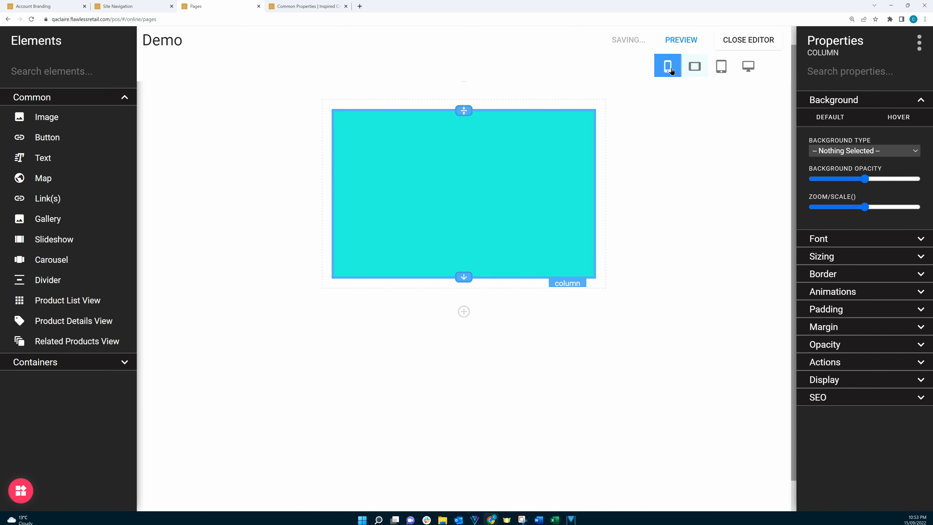
pyautogui.click(831, 151)
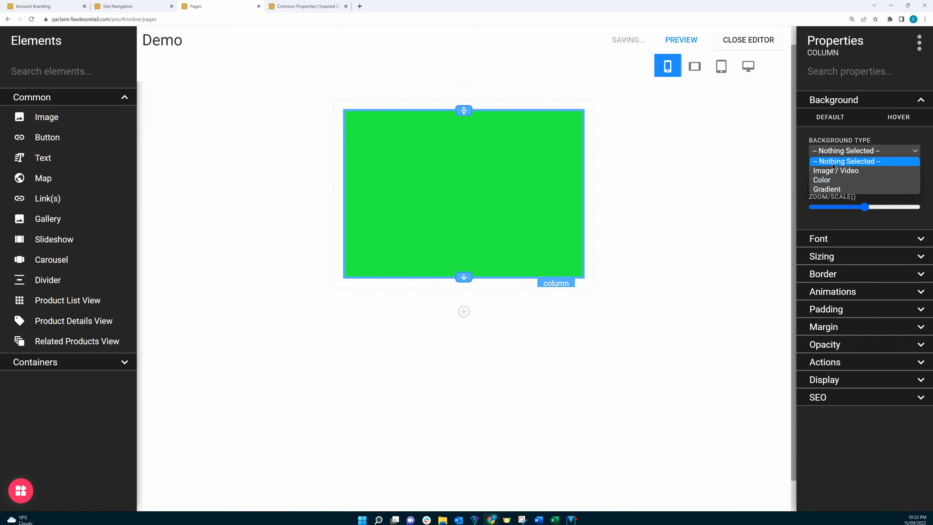
pyautogui.click(830, 180)
pyautogui.click(830, 181)
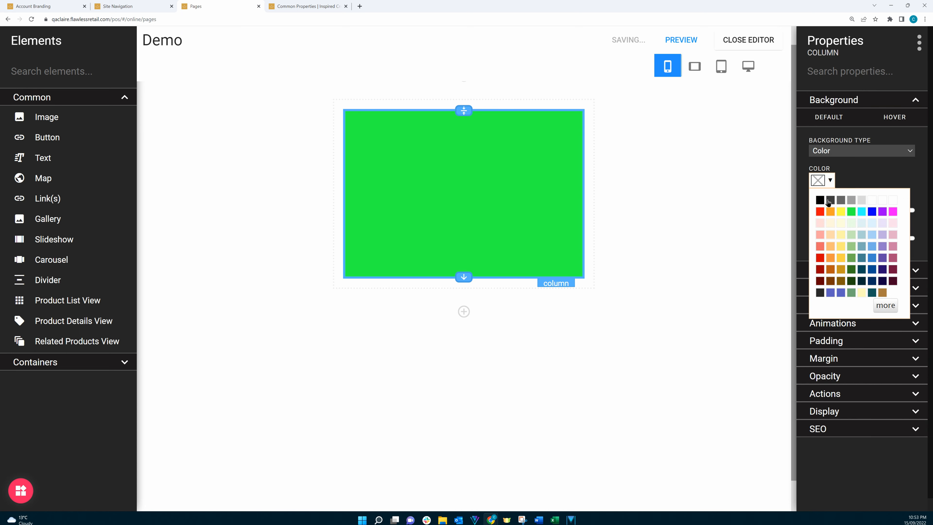
pyautogui.click(832, 215)
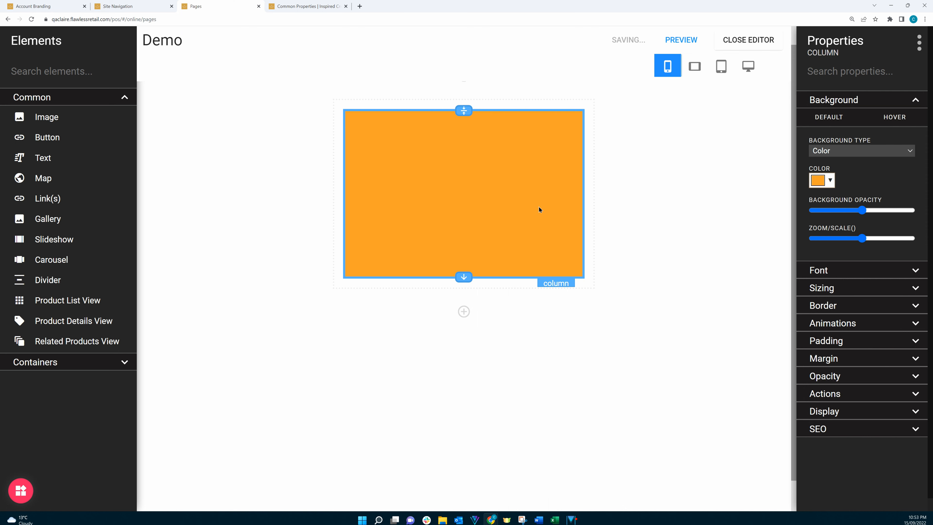
# Step through the landscape, tablet and large desktop views to compare the column's background colour per device
pyautogui.click(693, 69)
pyautogui.click(722, 66)
pyautogui.click(744, 69)
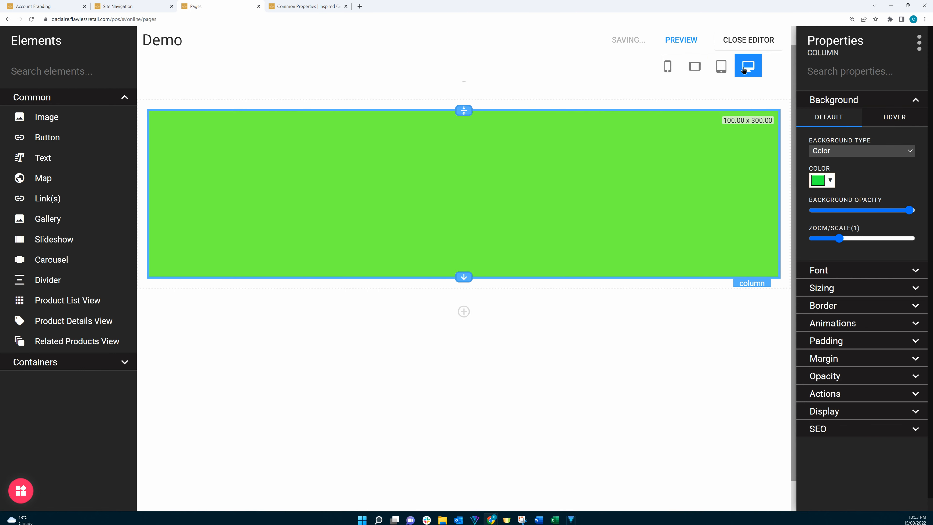